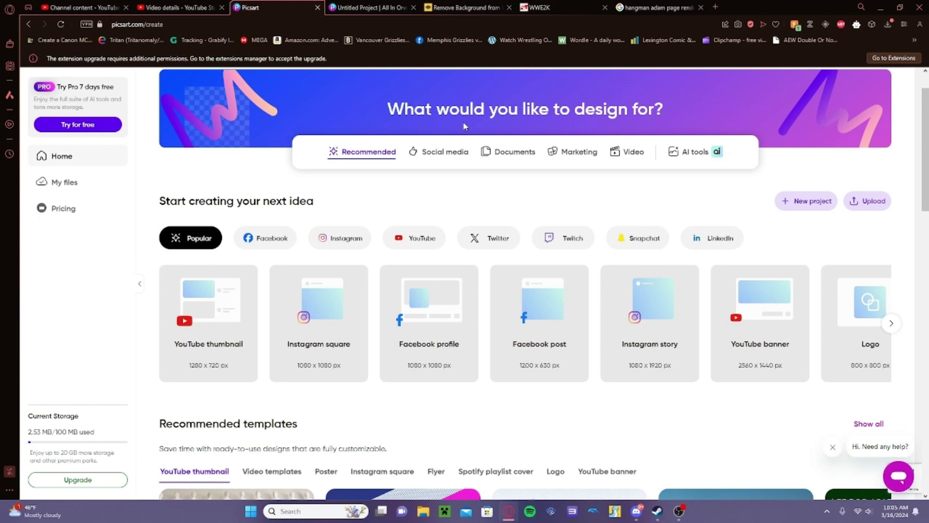
Step: Create a new blank project with a 1080 × 1080 px canvas
{"action": "left_click", "coordinate": [819, 207]}
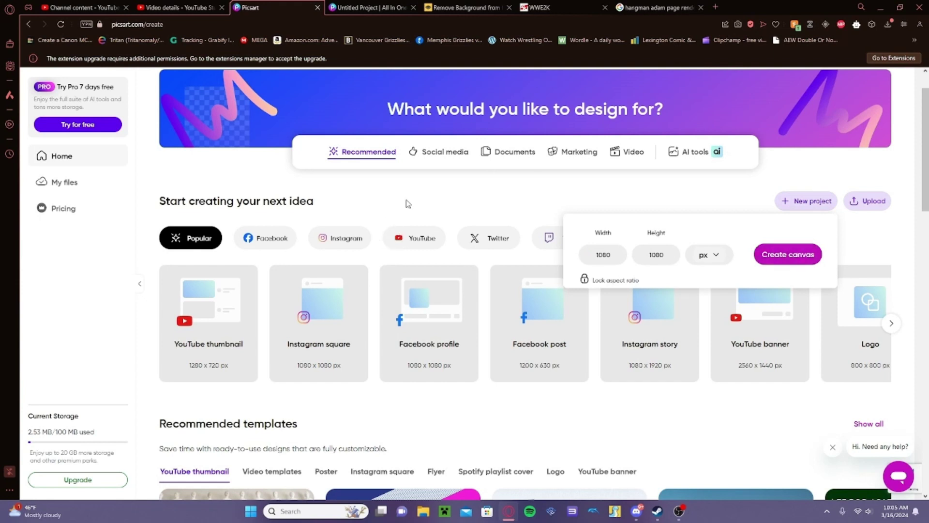
{"action": "left_click", "coordinate": [794, 256]}
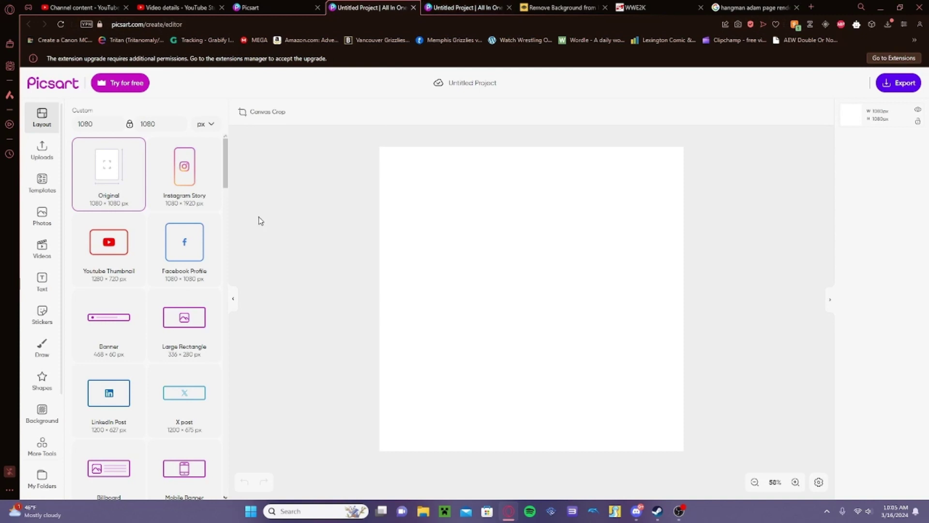
Step: Add the pink neon grid image from Uploads and enlarge it to about 1078 px, filling the canvas
{"action": "left_click", "coordinate": [41, 150]}
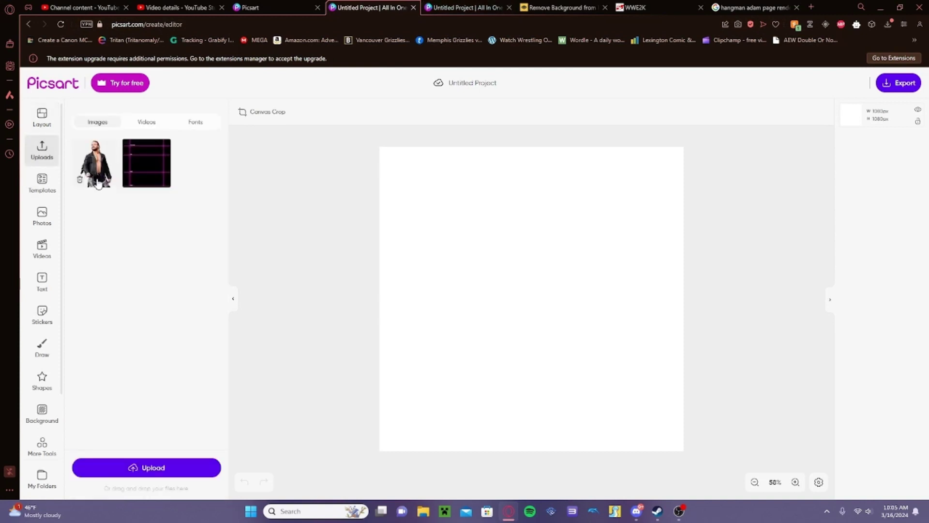
{"action": "left_click", "coordinate": [152, 179]}
{"action": "left_click_drag", "start_coordinate": [391, 147], "coordinate": [380, 146]}
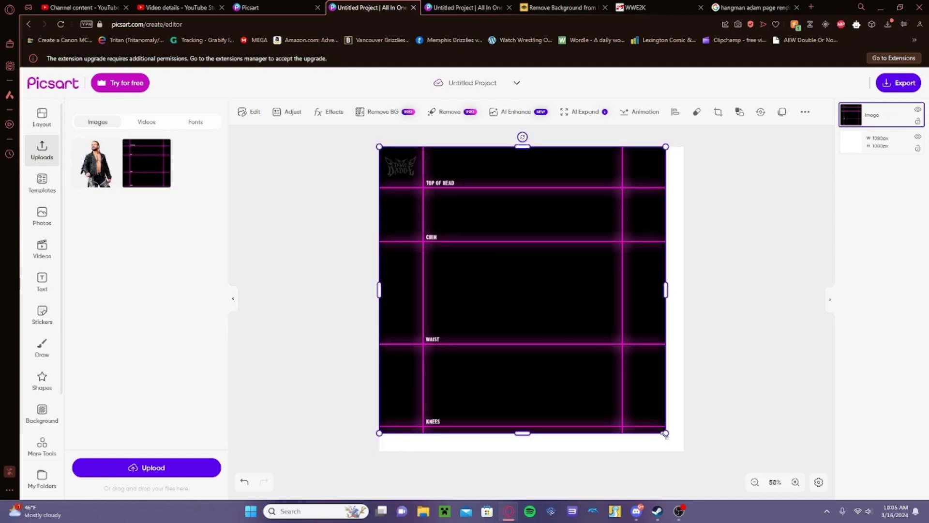
{"action": "left_click_drag", "start_coordinate": [666, 433], "coordinate": [684, 452]}
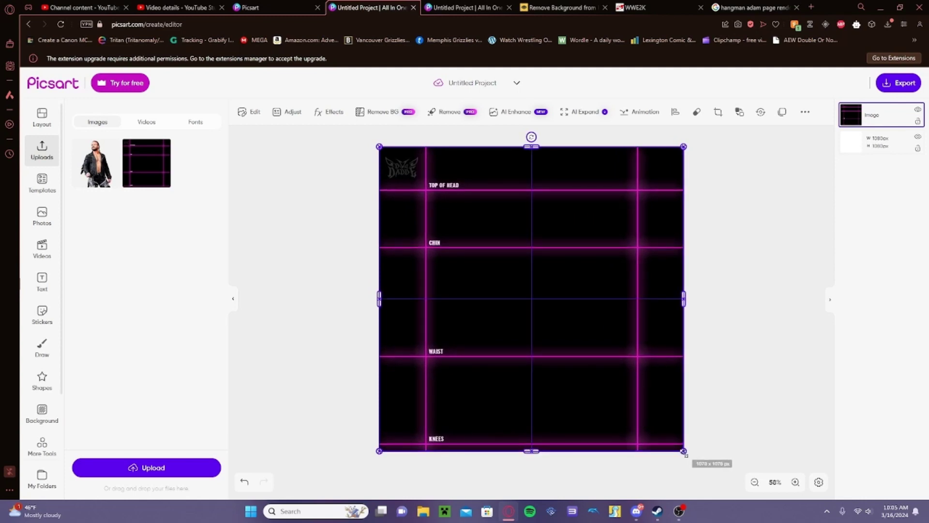
{"action": "left_click", "coordinate": [815, 301]}
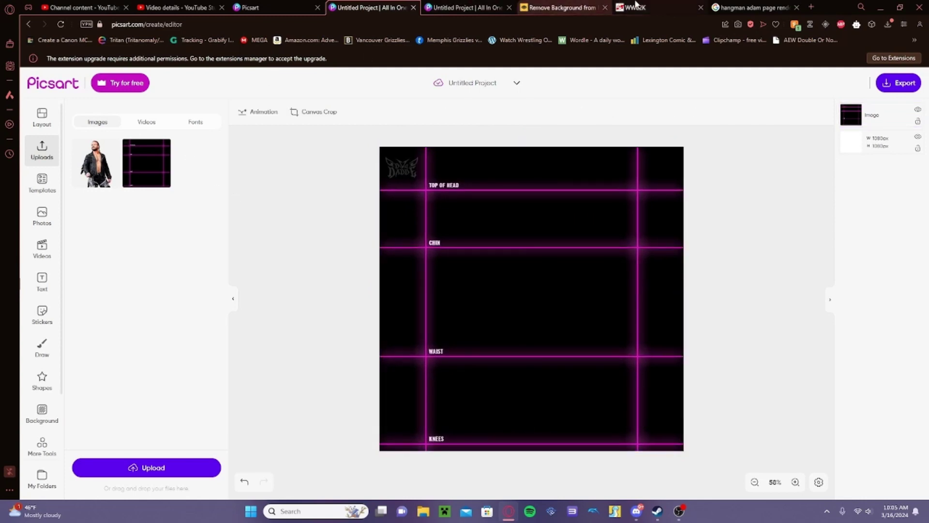
{"action": "left_click", "coordinate": [754, 7]}
{"action": "scroll", "coordinate": [444, 166], "scroll_direction": "up", "scroll_amount": 2}
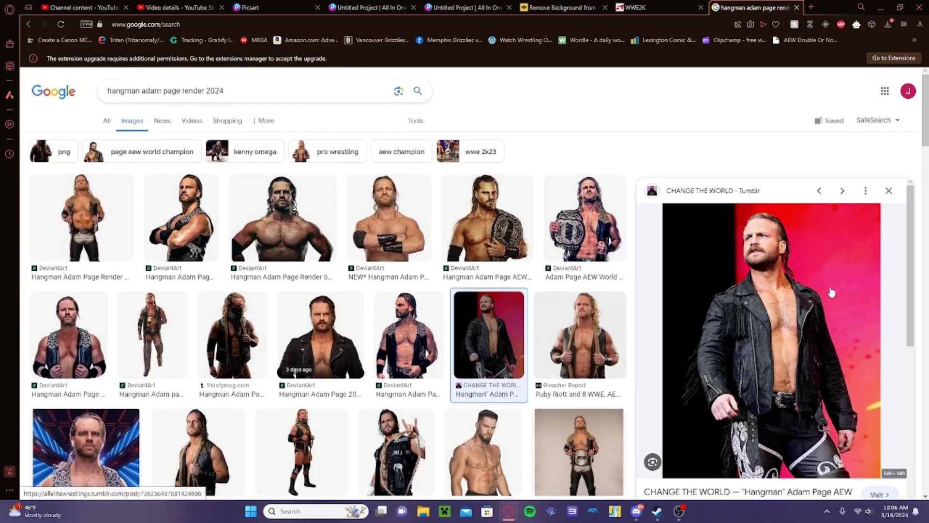
{"action": "scroll", "coordinate": [746, 268], "scroll_direction": "down", "scroll_amount": 1}
{"action": "scroll", "coordinate": [726, 285], "scroll_direction": "up", "scroll_amount": 1}
{"action": "left_click", "coordinate": [85, 218]}
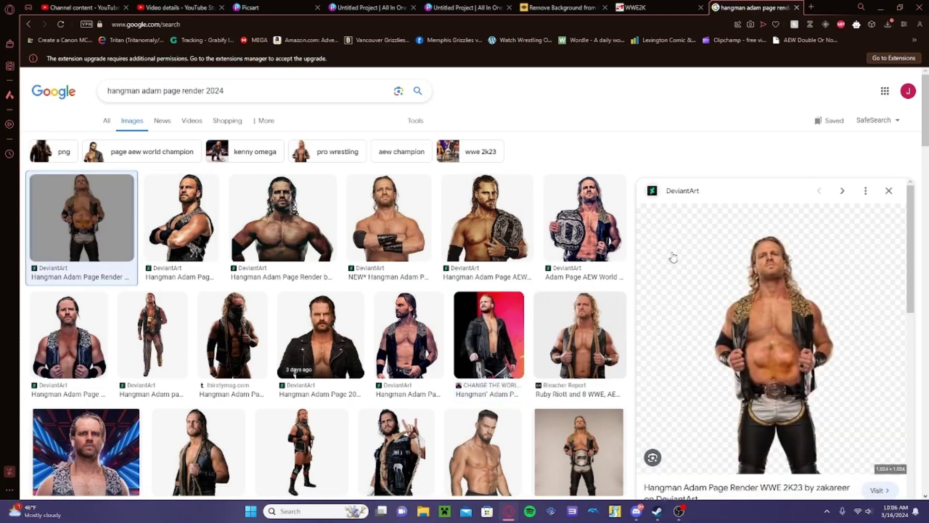
{"action": "left_click", "coordinate": [490, 336]}
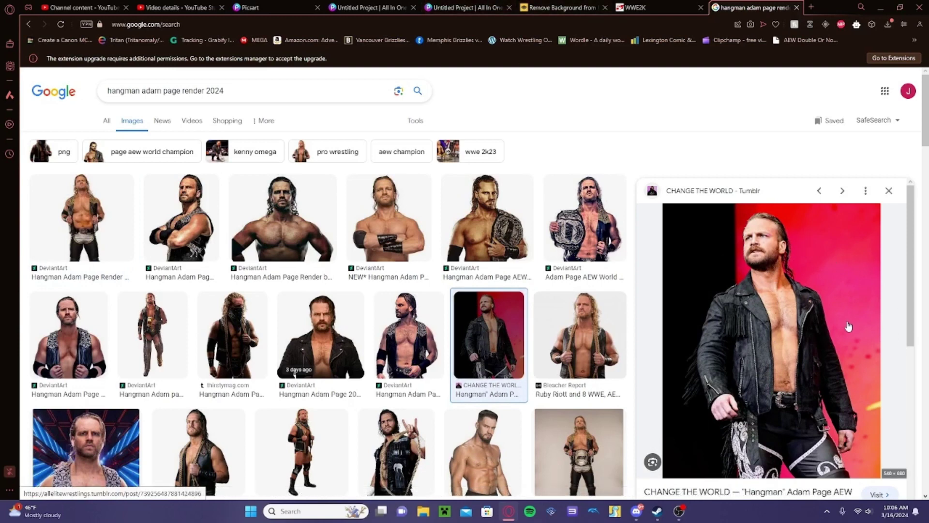
{"action": "left_click", "coordinate": [563, 7]}
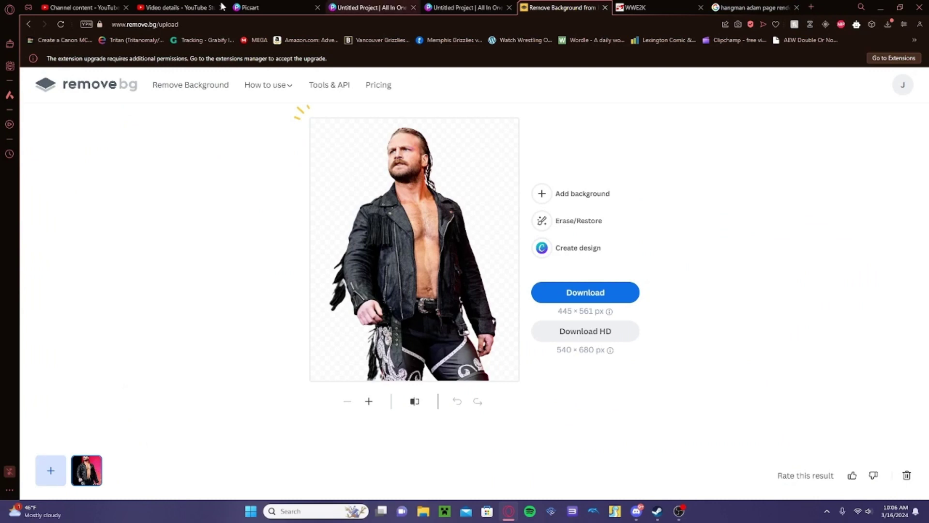
{"action": "left_click", "coordinate": [161, 22]}
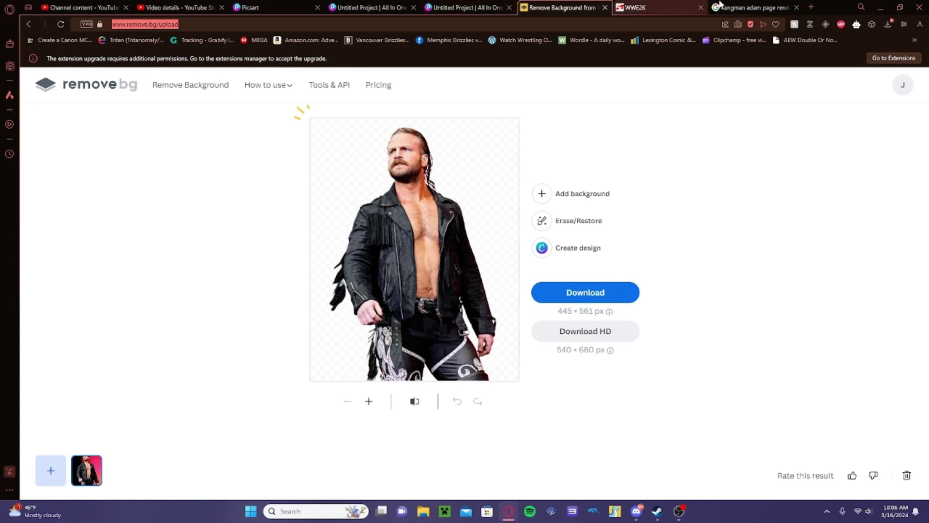
{"action": "left_click", "coordinate": [753, 7]}
Step: Place the wrestler cutout on the grid, skip erasing, and fit it to the head and foot guides
{"action": "left_click", "coordinate": [368, 7]}
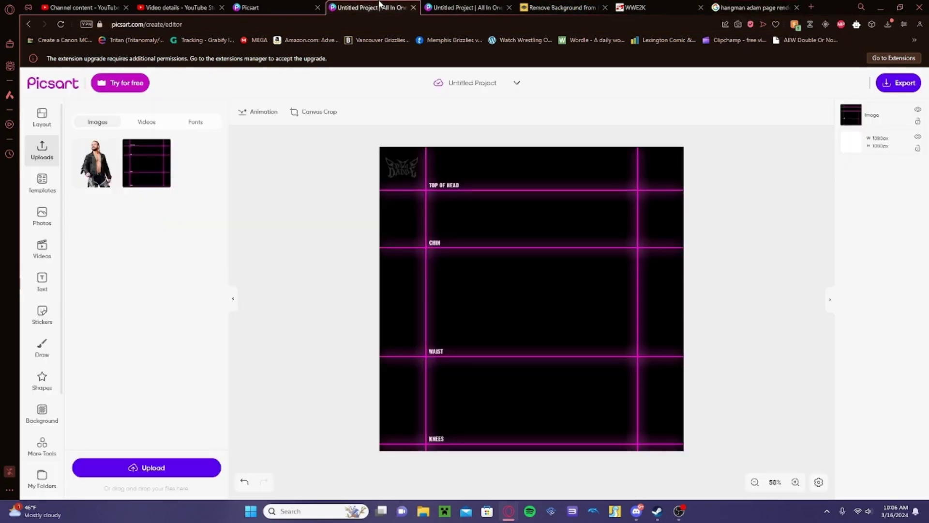
{"action": "left_click_drag", "start_coordinate": [95, 163], "coordinate": [549, 283]}
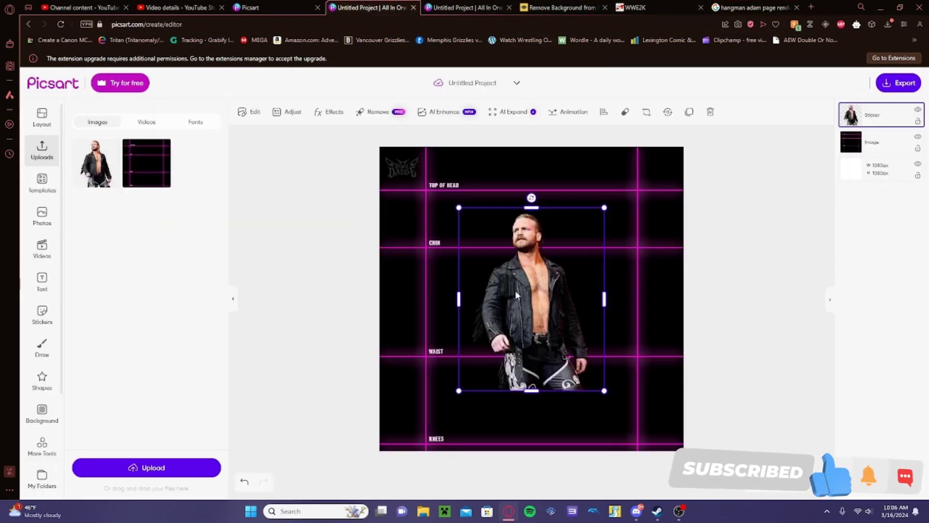
{"action": "left_click", "coordinate": [628, 116]}
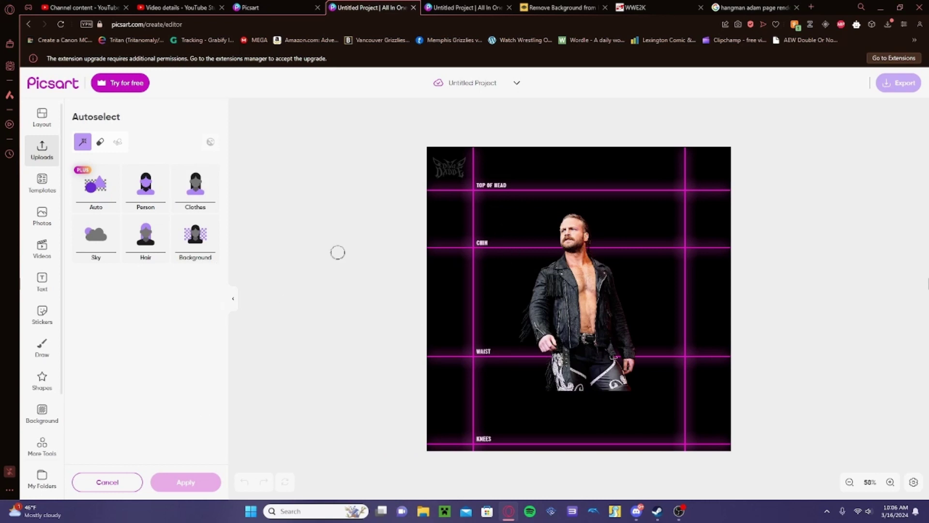
{"action": "left_click", "coordinate": [107, 482]}
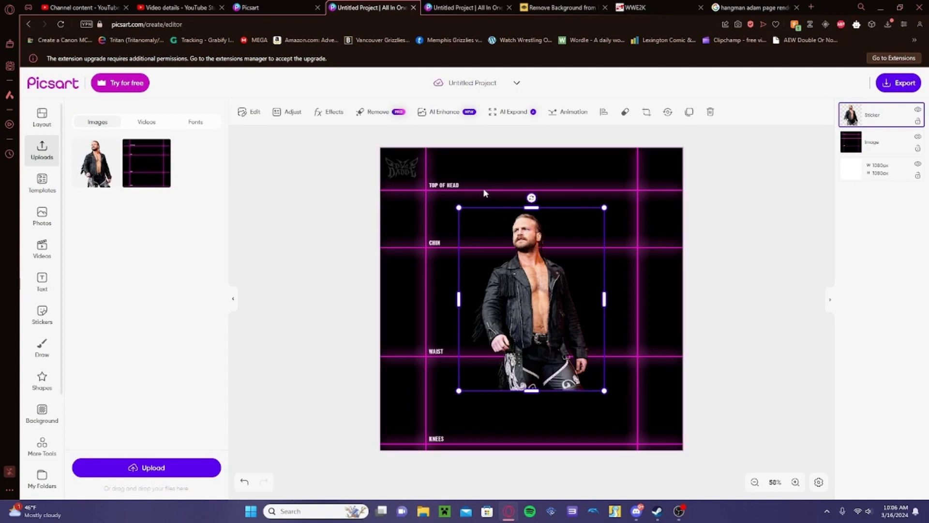
{"action": "left_click_drag", "start_coordinate": [524, 237], "coordinate": [509, 265]}
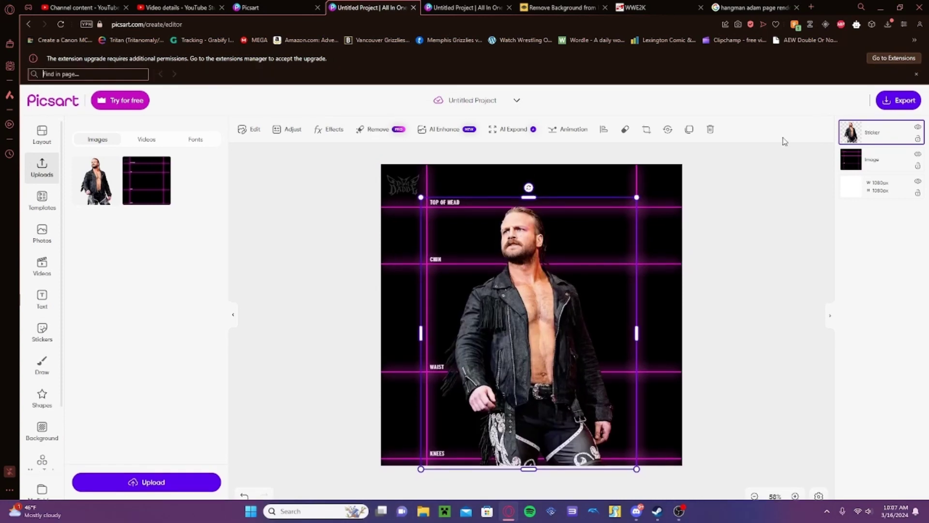
{"action": "left_click", "coordinate": [742, 283]}
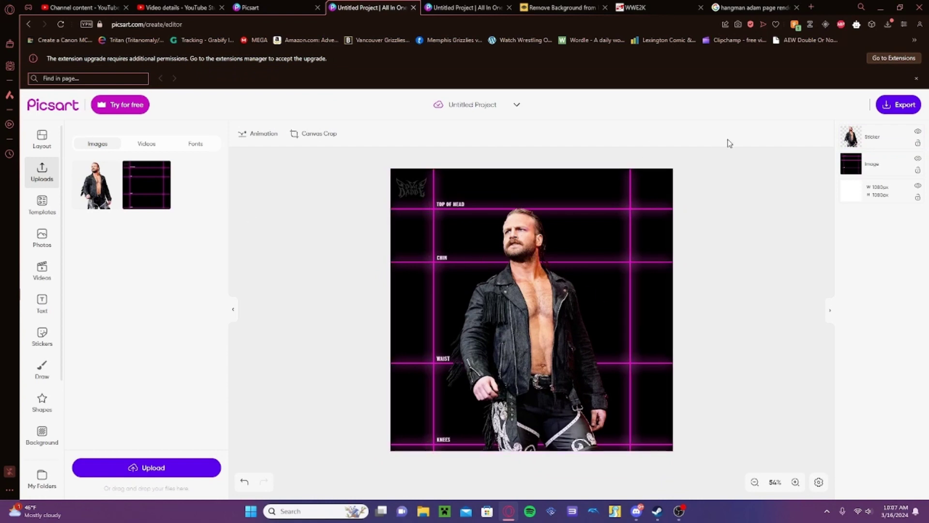
Step: Set the neon grid image's opacity from 100 to 0 in the Edit panel
{"action": "right_click", "coordinate": [874, 173]}
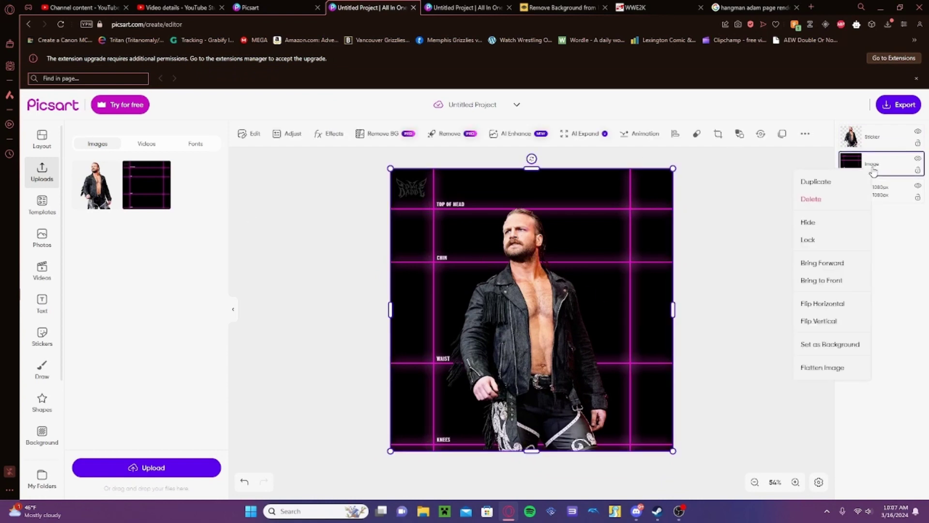
{"action": "left_click", "coordinate": [731, 407]}
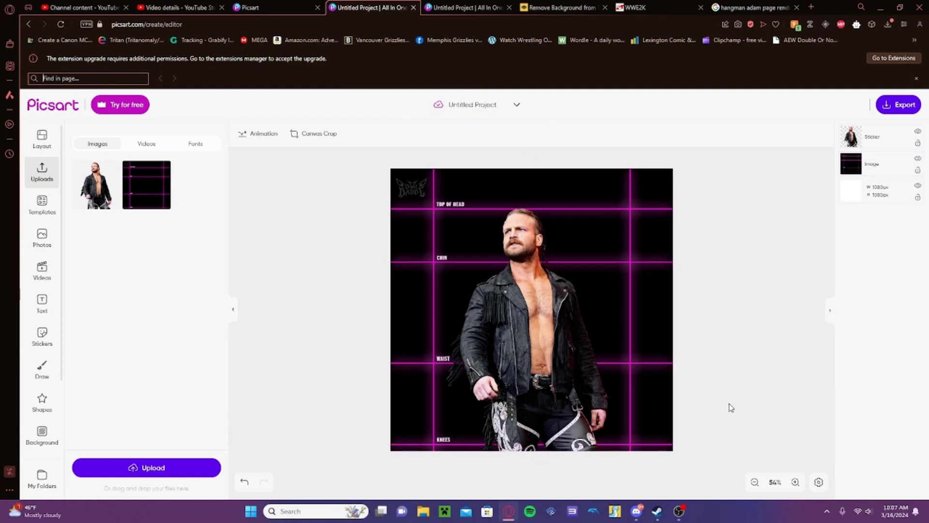
{"action": "left_click", "coordinate": [648, 386]}
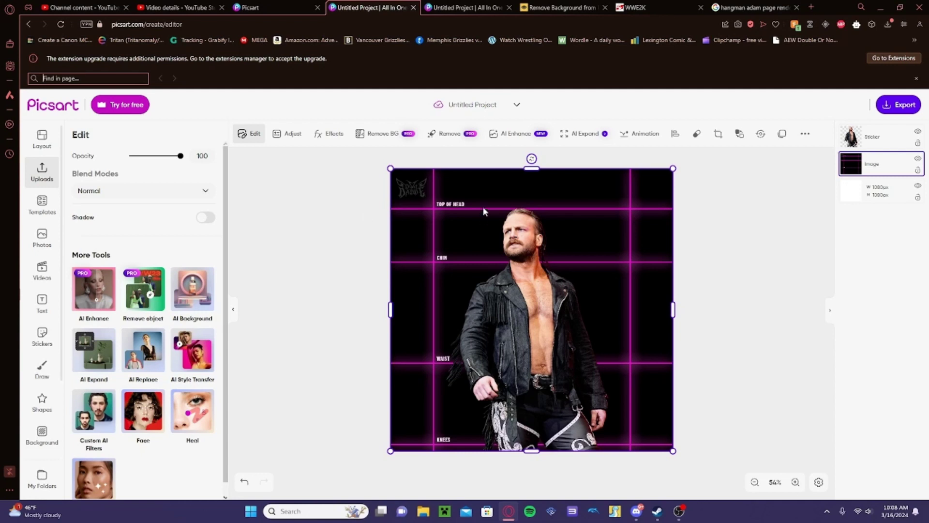
{"action": "left_click_drag", "start_coordinate": [184, 163], "coordinate": [125, 166]}
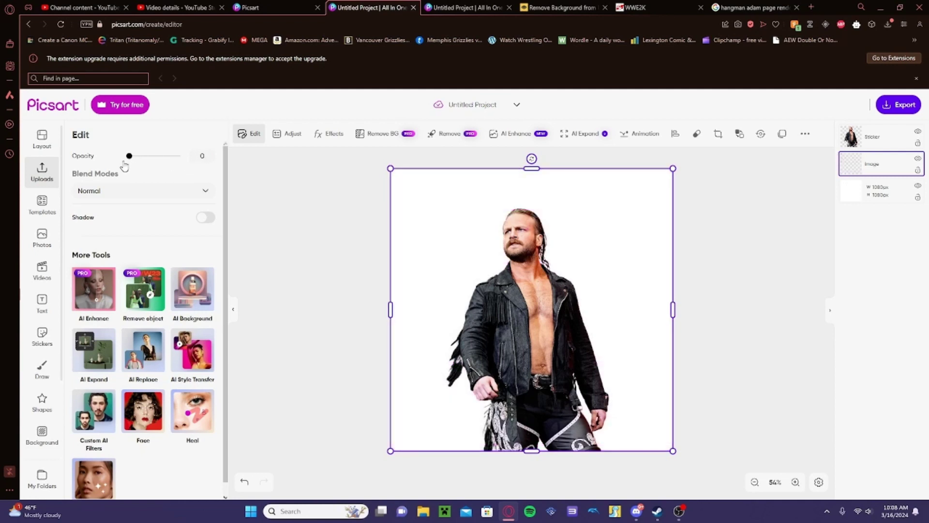
{"action": "left_click", "coordinate": [322, 200]}
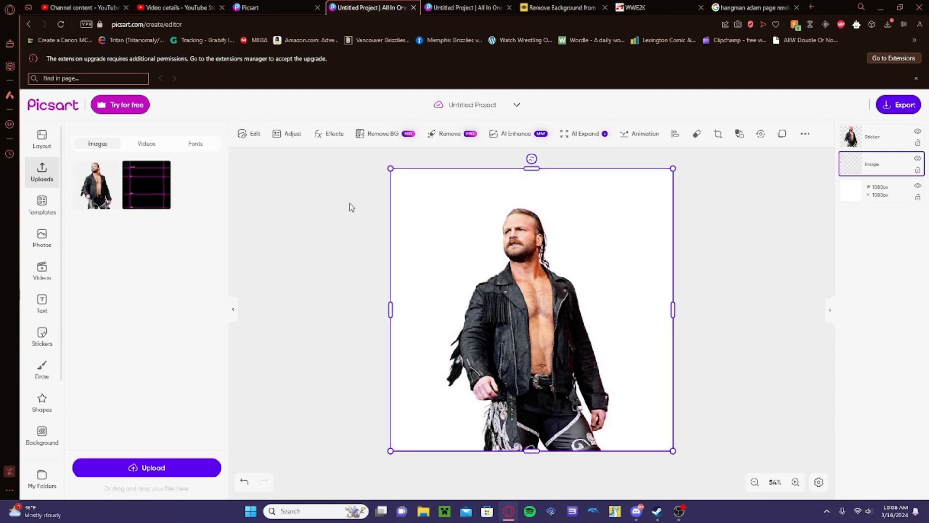
Step: Export the design as a JPG named 'Hangman Render' and download it
{"action": "left_click", "coordinate": [899, 105]}
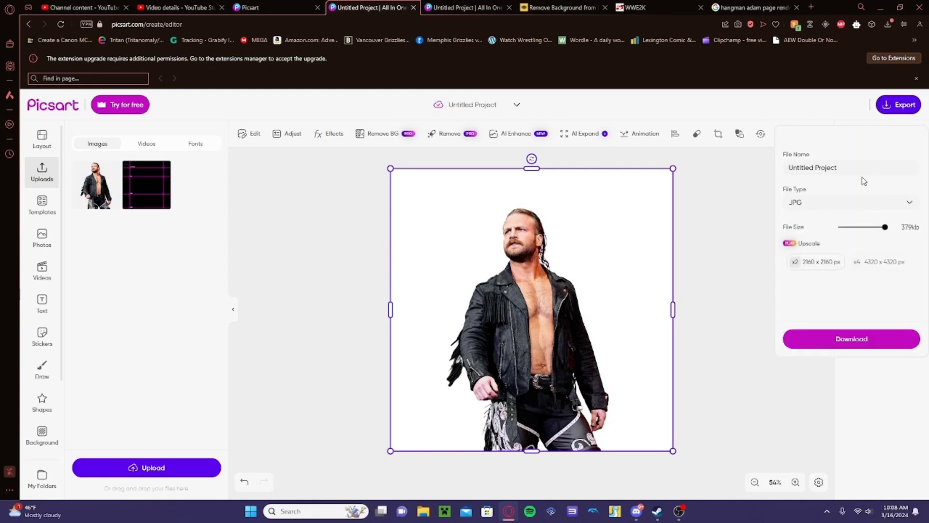
{"action": "left_click_drag", "start_coordinate": [852, 168], "coordinate": [782, 174]}
{"action": "type", "text": "Hang"}
{"action": "left_click", "coordinate": [828, 338]}
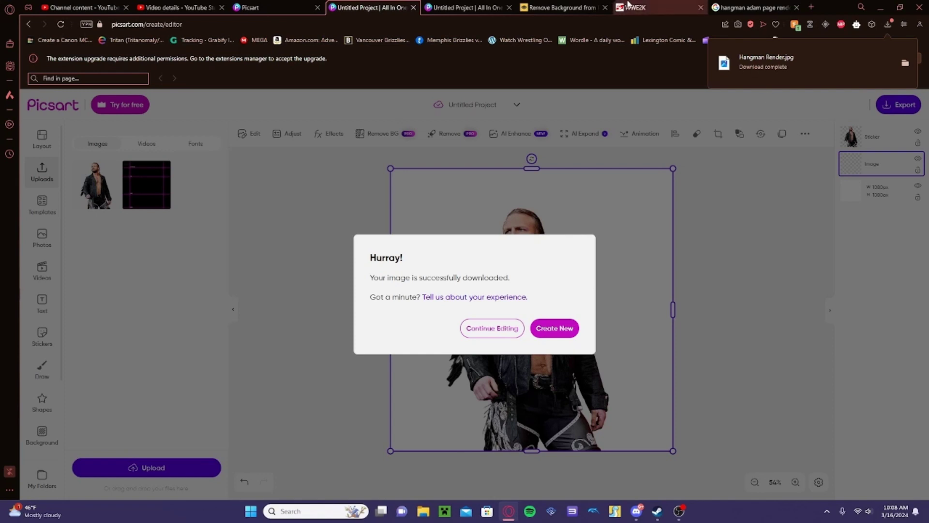
{"action": "left_click", "coordinate": [628, 4]}
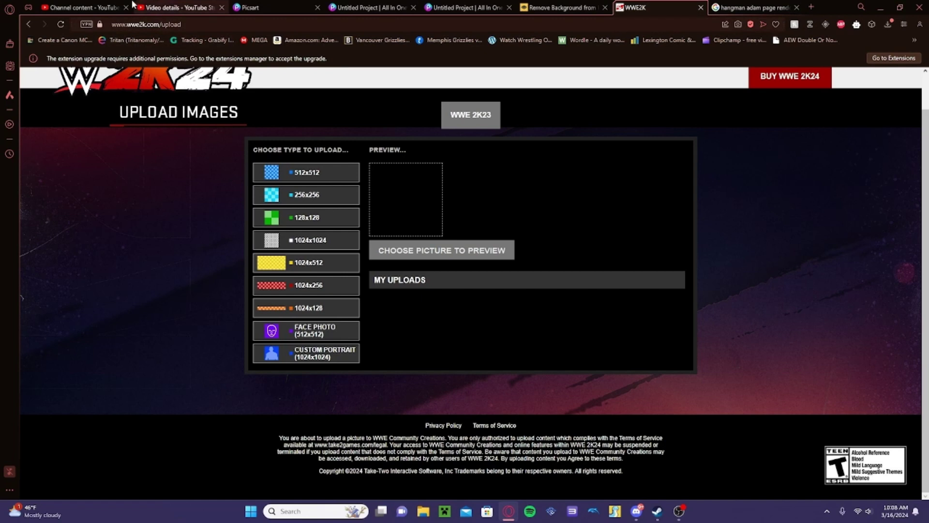
Step: Upload Hangman Render.jpg as the 1024x1024 Custom Portrait and agree to the submission terms
{"action": "left_click", "coordinate": [299, 358]}
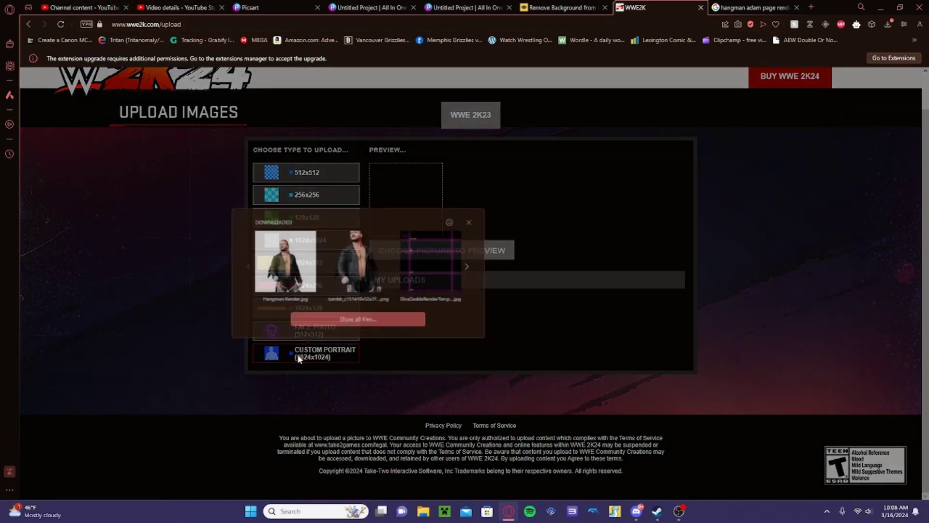
{"action": "left_click", "coordinate": [286, 270]}
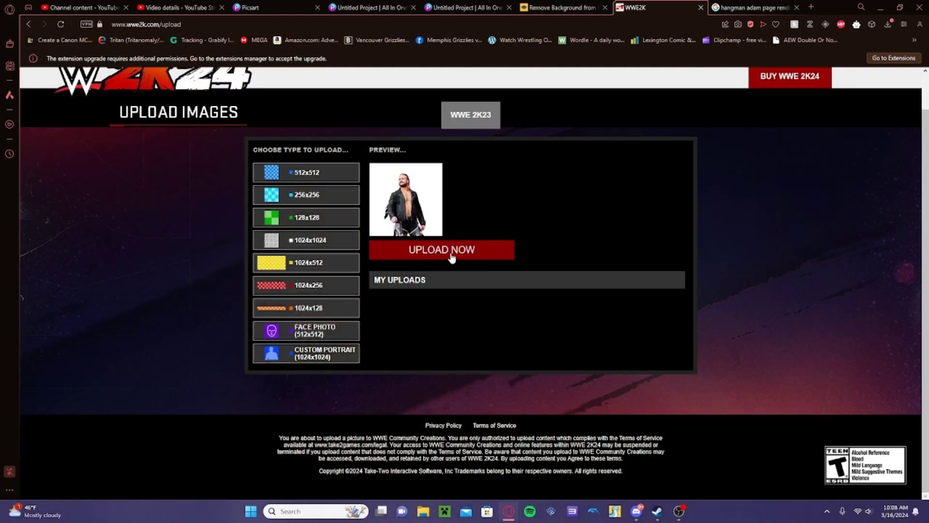
{"action": "left_click", "coordinate": [449, 257]}
{"action": "left_click", "coordinate": [455, 241]}
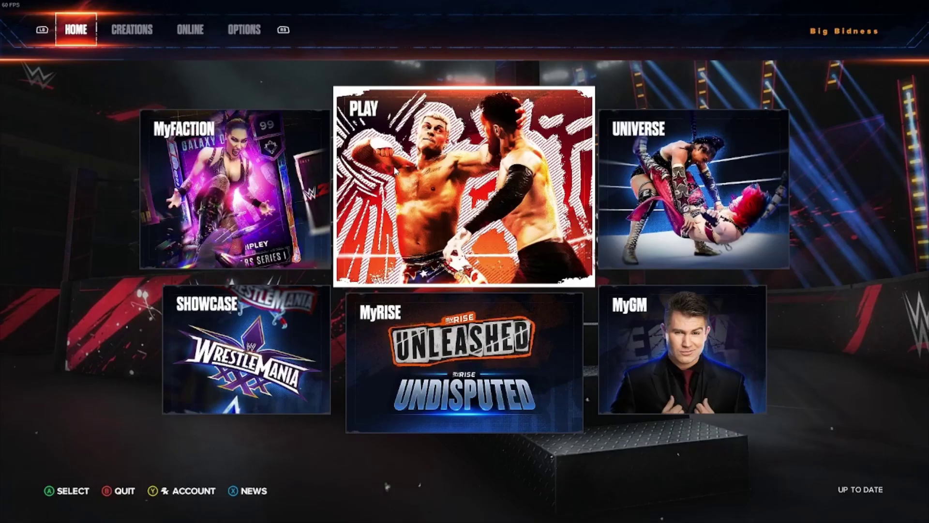
Step: Check the uploaded portrait under Online > Community Creations > Image Manager > Local
{"action": "key", "text": "e"}
{"action": "key", "text": "e"}
{"action": "key", "text": "e"}
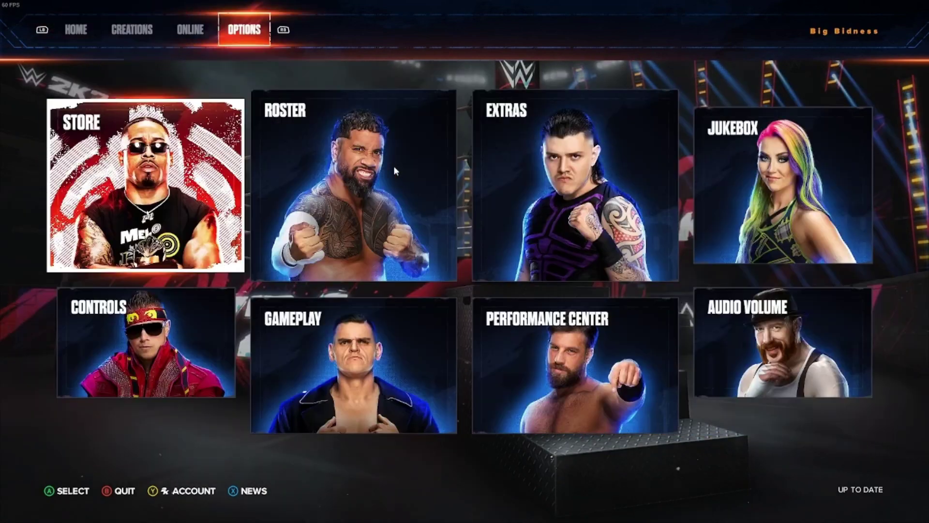
{"action": "key", "text": "q"}
{"action": "key", "text": "Return"}
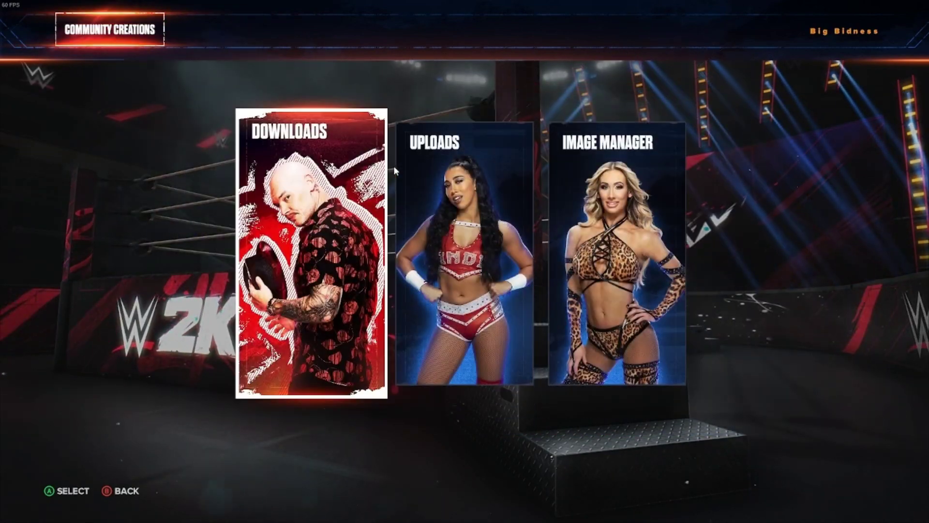
{"action": "key", "text": "Right"}
{"action": "key", "text": "Return"}
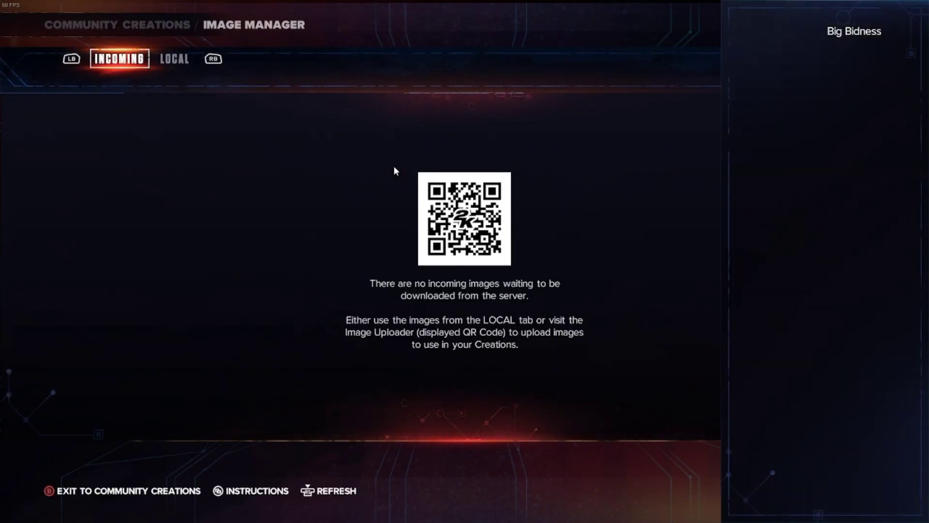
{"action": "key", "text": "e"}
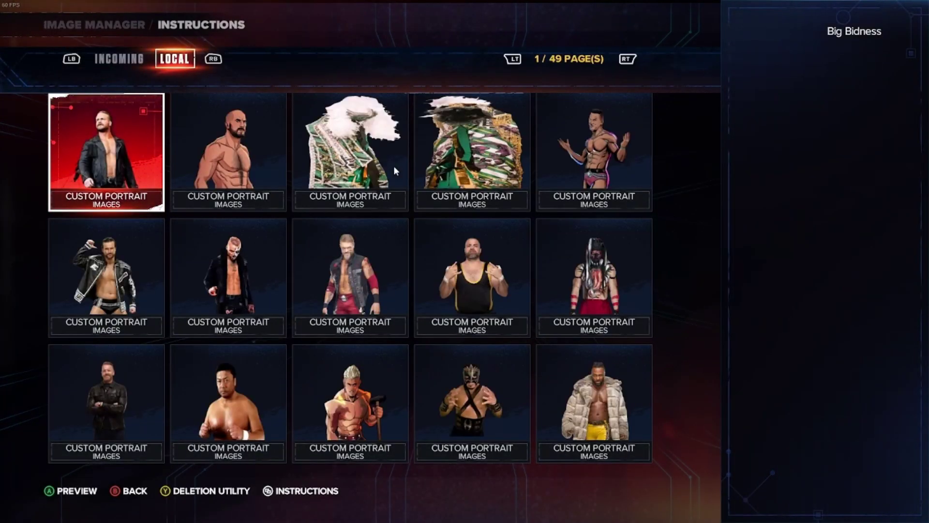
{"action": "key", "text": "Escape"}
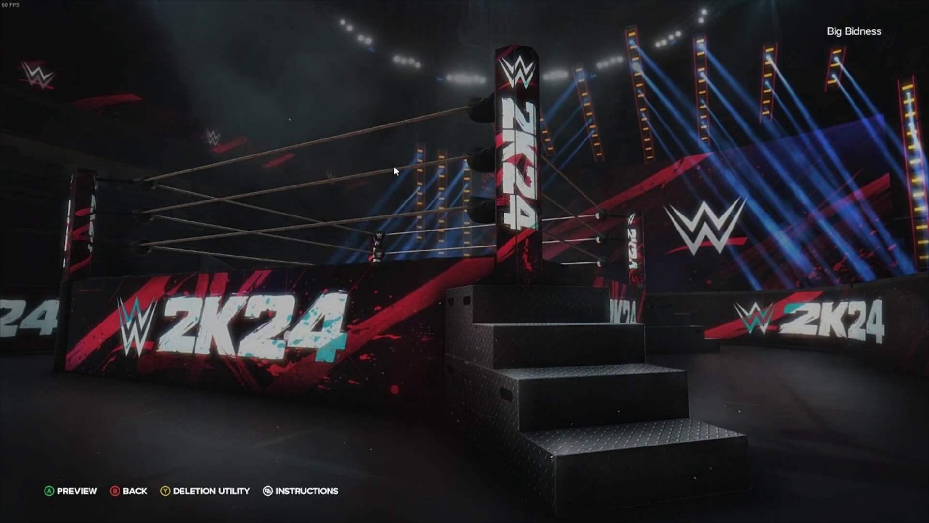
Step: Go to Creations > Superstar > Edit Custom Superstar and start editing the chosen superstar
{"action": "key", "text": "Escape"}
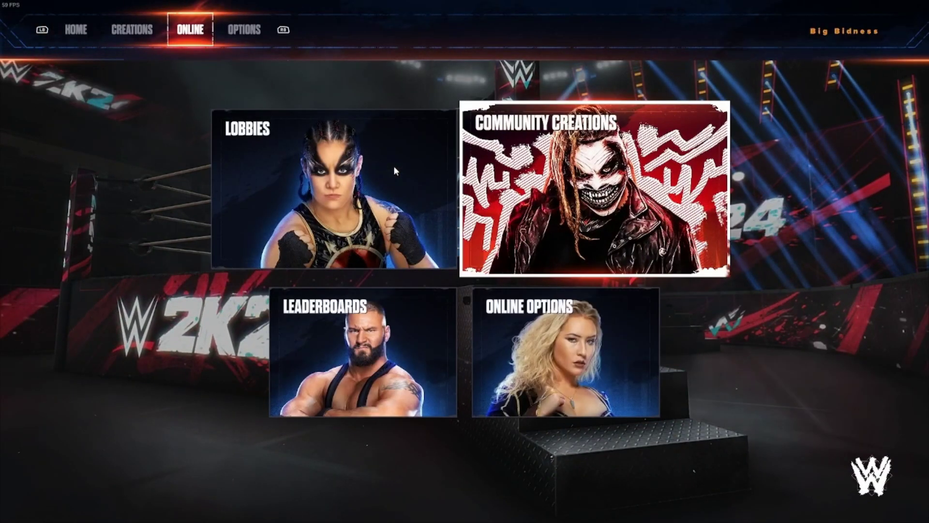
{"action": "key", "text": "q"}
{"action": "key", "text": "Left"}
{"action": "key", "text": "Return"}
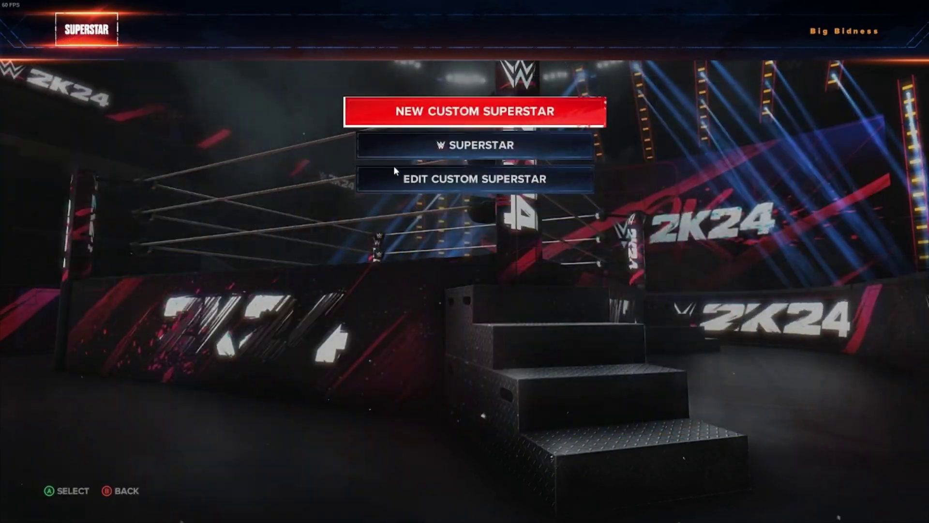
{"action": "key", "text": "Return"}
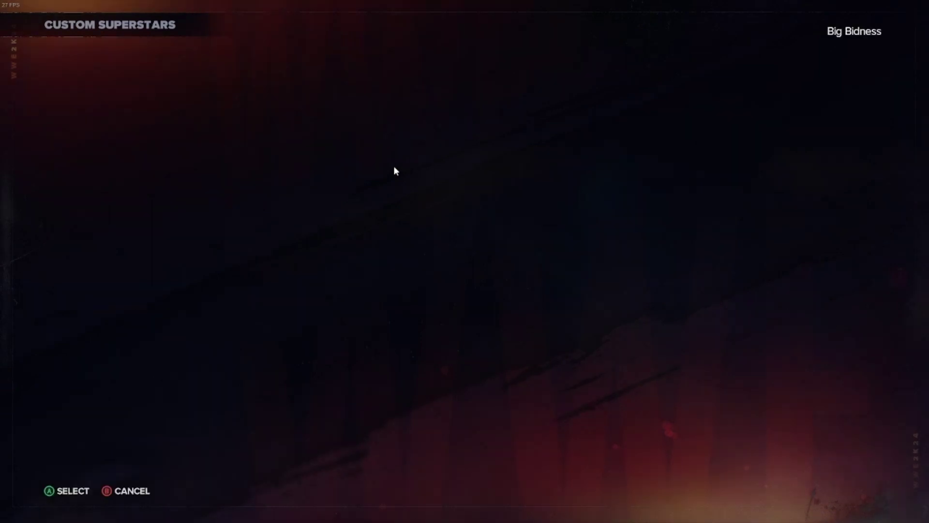
{"action": "key", "text": "Return"}
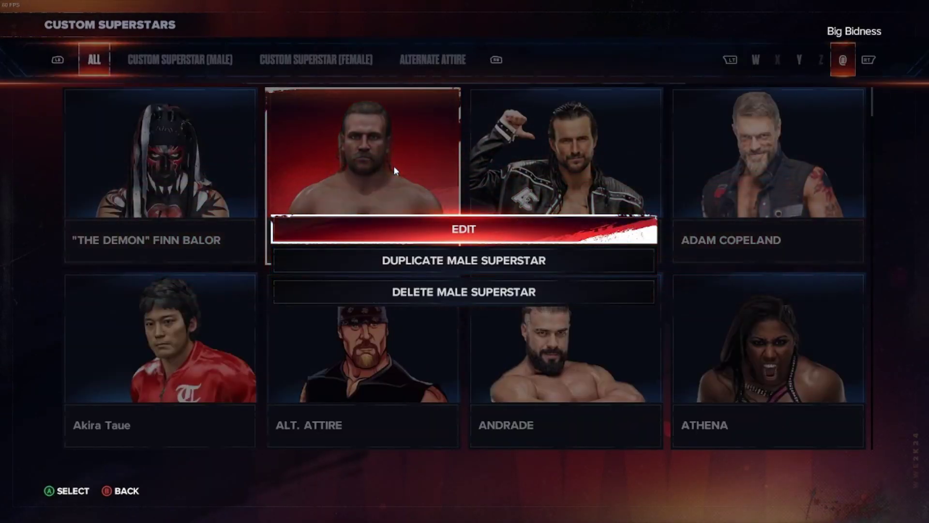
{"action": "key", "text": "Return"}
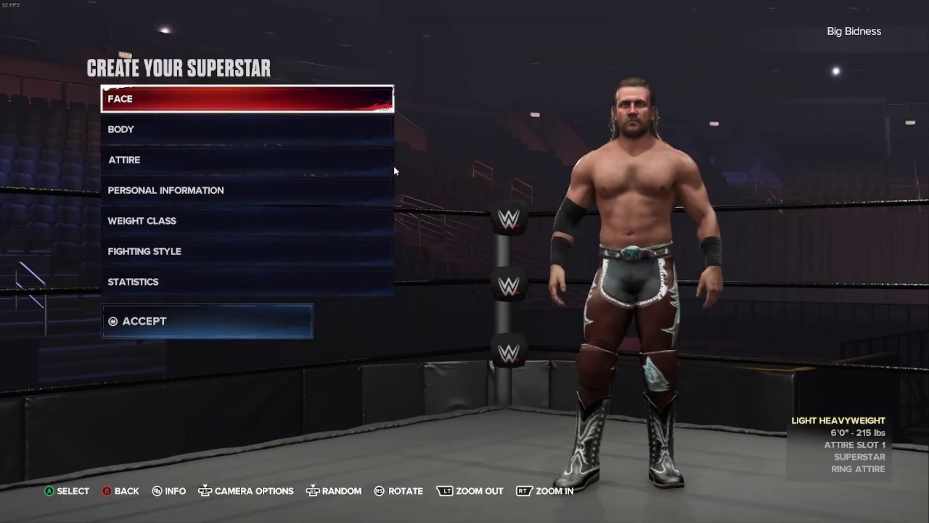
Step: Set the newest red-background portrait as the superstar's custom image under Personal Information
{"action": "key", "text": "Down"}
{"action": "key", "text": "Down"}
{"action": "key", "text": "Down"}
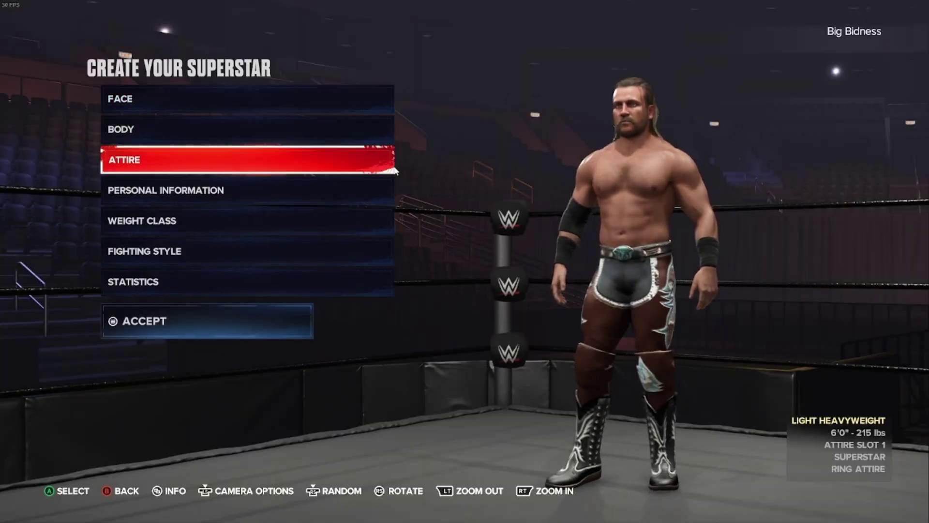
{"action": "key", "text": "Return"}
{"action": "key", "text": "Return"}
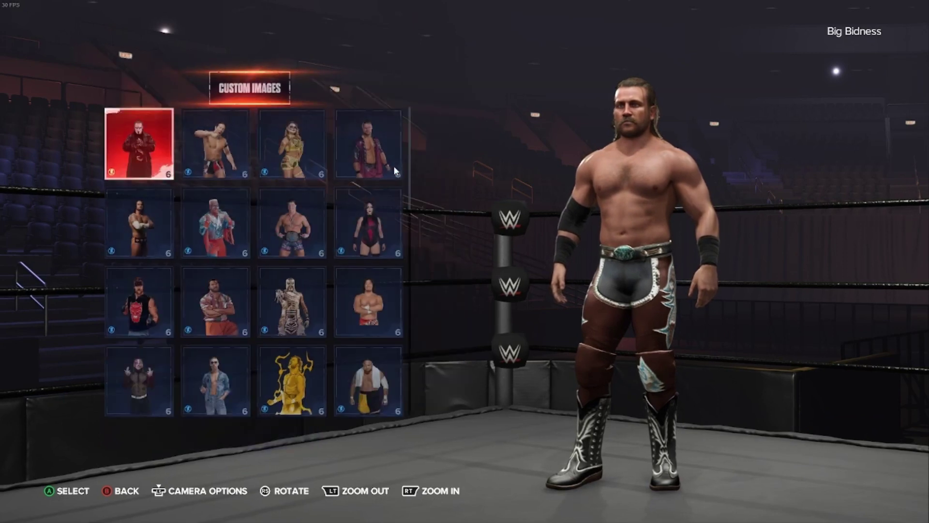
{"action": "key", "text": "Up"}
{"action": "key", "text": "Right"}
{"action": "key", "text": "Right"}
{"action": "key", "text": "Right"}
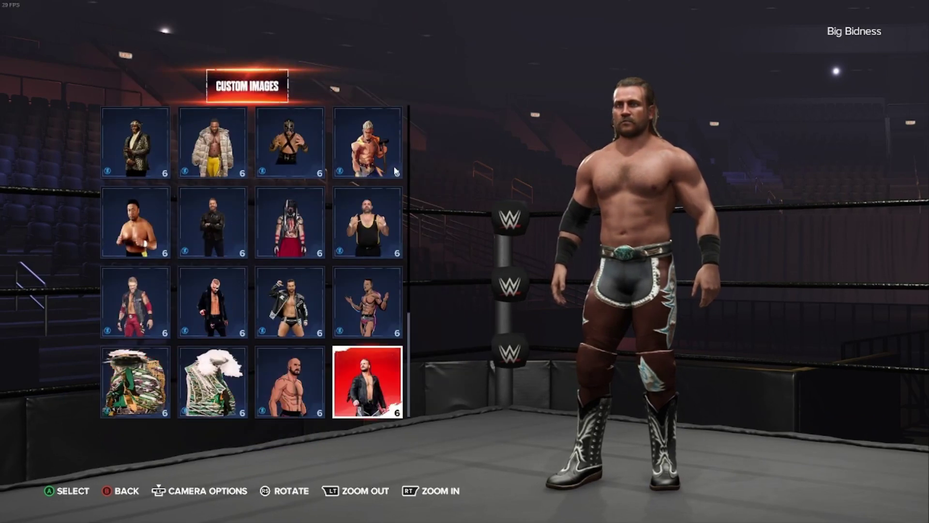
{"action": "key", "text": "Return"}
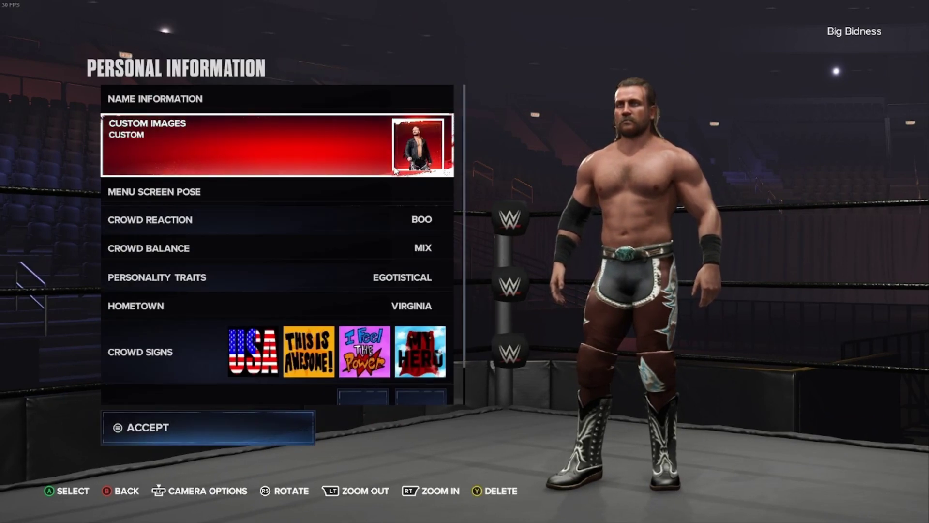
Step: Save the superstar's changes, confirming with Yes
{"action": "key", "text": "Escape"}
{"action": "key", "text": "Escape"}
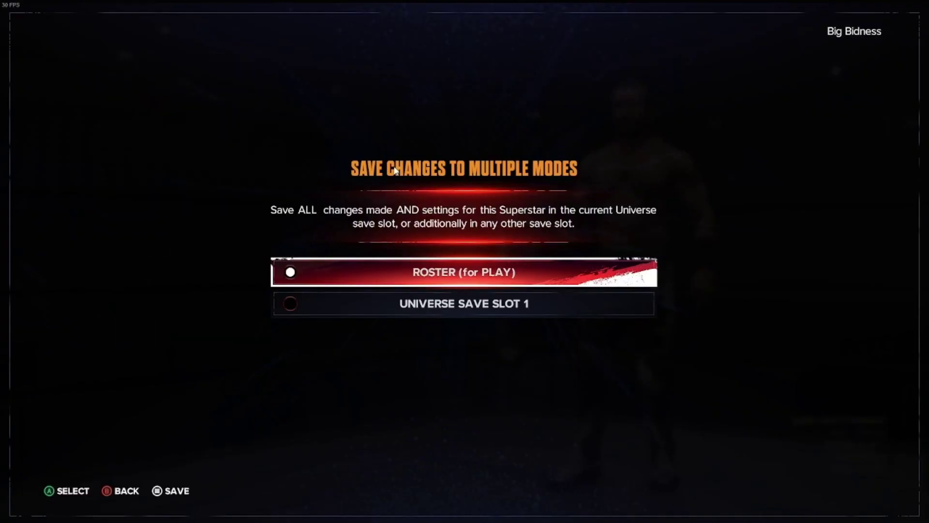
{"action": "key", "text": "Down"}
{"action": "key", "text": "Return"}
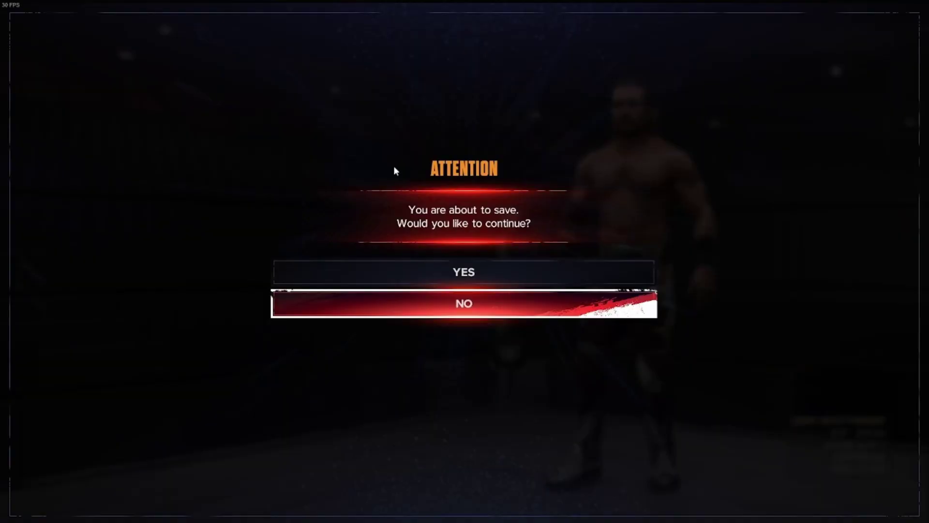
{"action": "key", "text": "Up"}
{"action": "key", "text": "Return"}
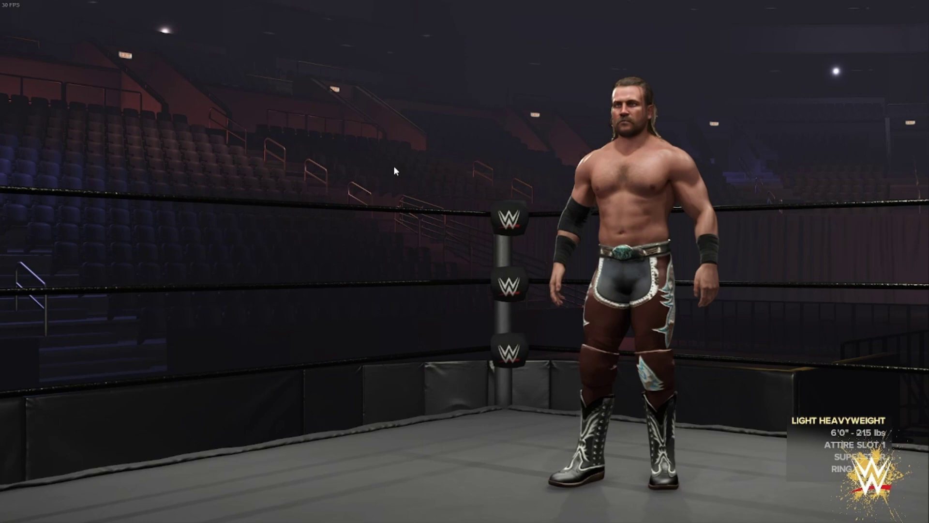